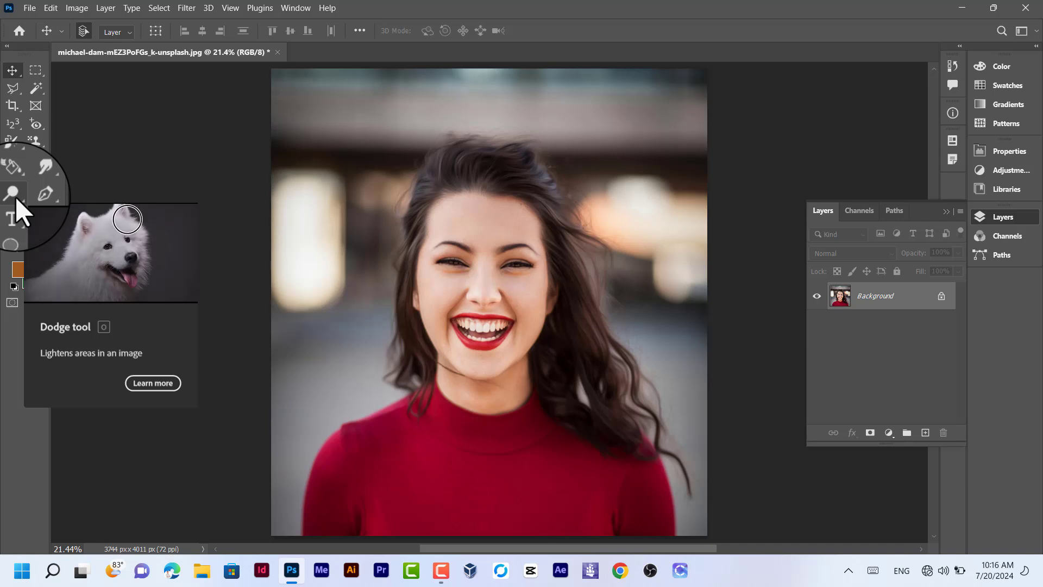
Step: Add a new layer above the Background and stamp the visible image onto it
left_click(15, 196)
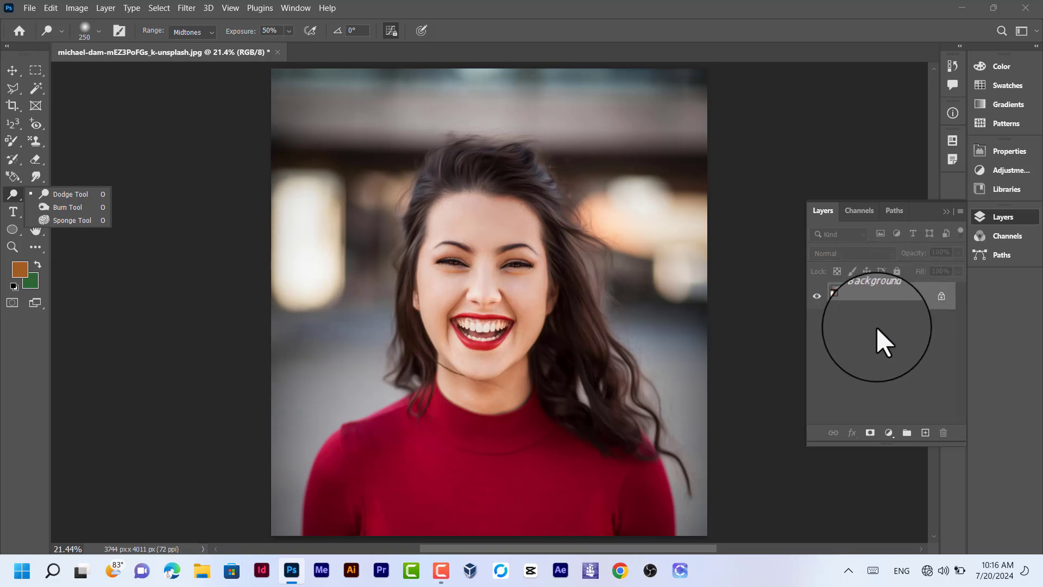
key("ctrl+shift+alt+n")
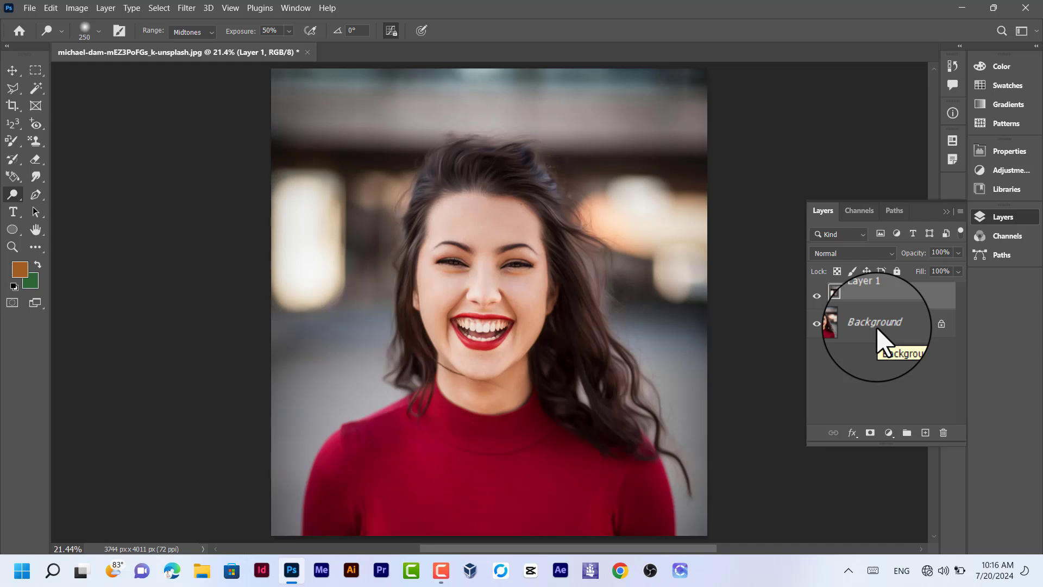
key("ctrl+shift+alt+e")
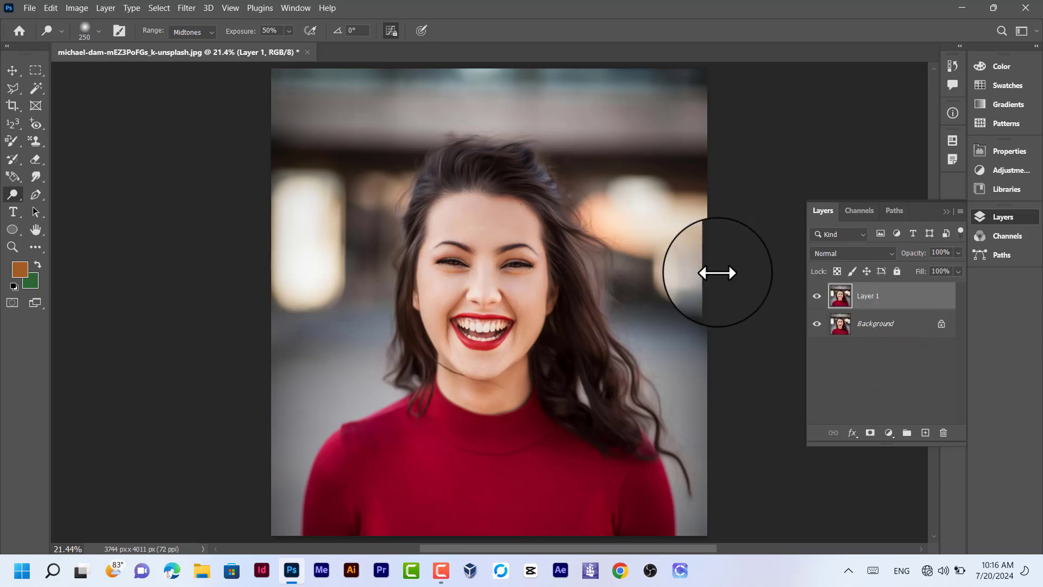
Step: Lighten the woman's face, hair and sweater on Layer 1 with the Dodge tool, using the Midtones range at 50% exposure
right_click(11, 197)
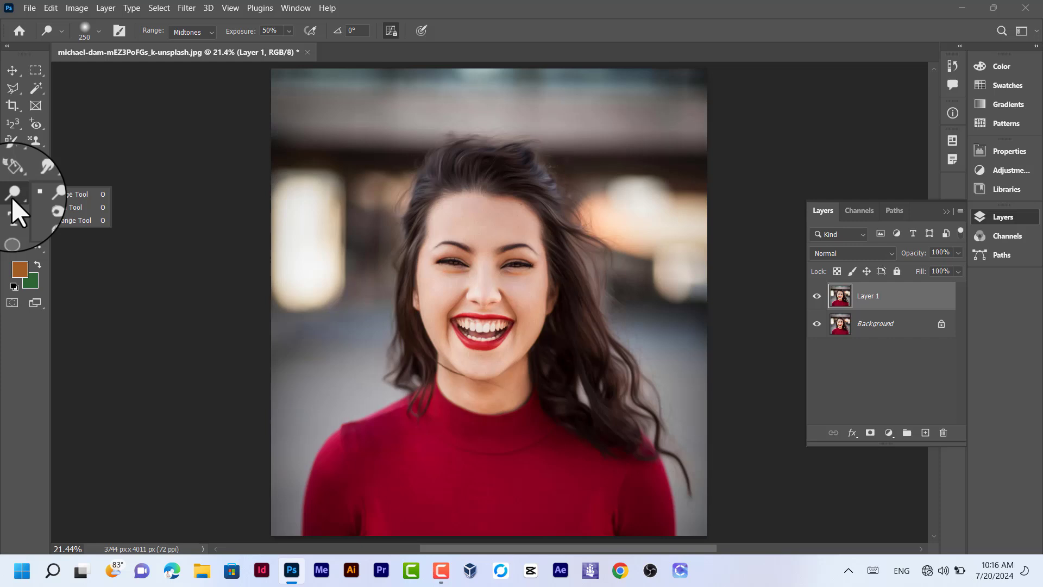
left_click(81, 195)
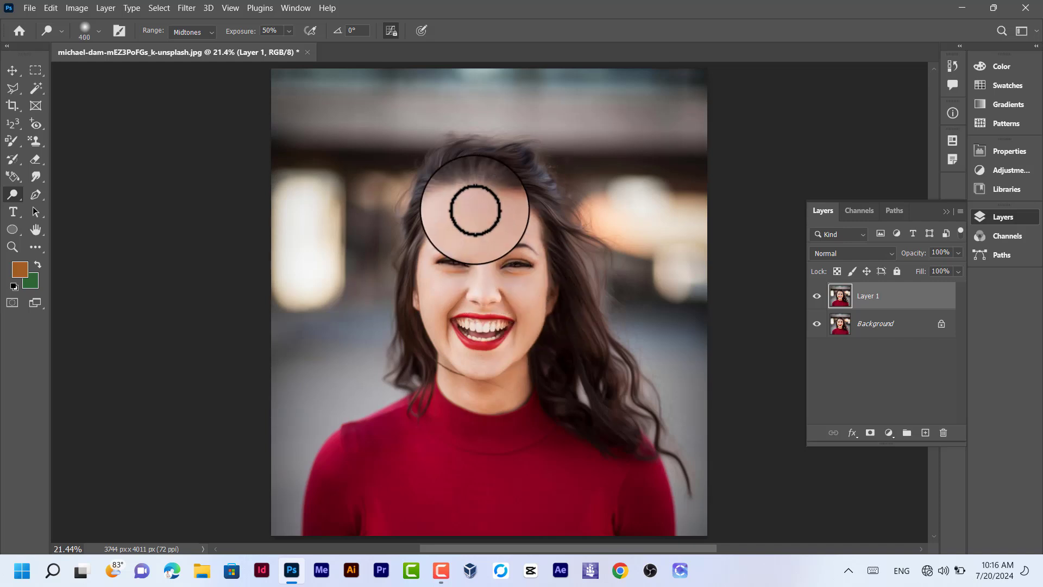
mouse_move(476, 209)
left_mouse_down()
mouse_move(518, 224)
mouse_move(537, 273)
mouse_move(525, 241)
mouse_move(513, 353)
mouse_move(465, 372)
mouse_move(431, 268)
mouse_move(433, 351)
mouse_move(480, 368)
mouse_move(483, 391)
mouse_move(527, 377)
mouse_move(456, 392)
mouse_move(527, 374)
mouse_move(501, 319)
mouse_move(467, 296)
mouse_move(438, 343)
mouse_move(491, 308)
mouse_move(500, 279)
mouse_move(473, 205)
mouse_move(504, 212)
mouse_move(487, 169)
mouse_move(502, 153)
mouse_move(485, 165)
mouse_move(547, 198)
mouse_move(475, 166)
mouse_move(415, 205)
mouse_move(394, 303)
mouse_move(398, 357)
mouse_move(434, 223)
mouse_move(502, 155)
mouse_move(572, 249)
mouse_move(567, 395)
mouse_move(565, 306)
mouse_move(549, 378)
mouse_move(561, 321)
mouse_move(617, 404)
mouse_move(608, 419)
mouse_move(559, 408)
mouse_move(622, 429)
mouse_move(631, 368)
mouse_move(595, 330)
mouse_move(627, 455)
mouse_move(568, 392)
mouse_move(590, 423)
mouse_move(499, 426)
mouse_move(519, 429)
mouse_move(444, 415)
mouse_move(501, 430)
mouse_move(549, 413)
mouse_move(368, 423)
mouse_move(316, 519)
mouse_move(364, 499)
mouse_move(356, 438)
mouse_move(377, 426)
mouse_move(588, 456)
mouse_move(638, 478)
mouse_move(645, 510)
mouse_move(636, 530)
mouse_move(565, 496)
mouse_move(641, 485)
mouse_move(645, 456)
mouse_move(426, 449)
mouse_move(438, 489)
mouse_move(527, 531)
mouse_move(666, 500)
mouse_move(538, 457)
mouse_move(487, 481)
mouse_move(549, 505)
mouse_move(391, 391)
mouse_move(419, 400)
mouse_move(352, 436)
left_mouse_up()
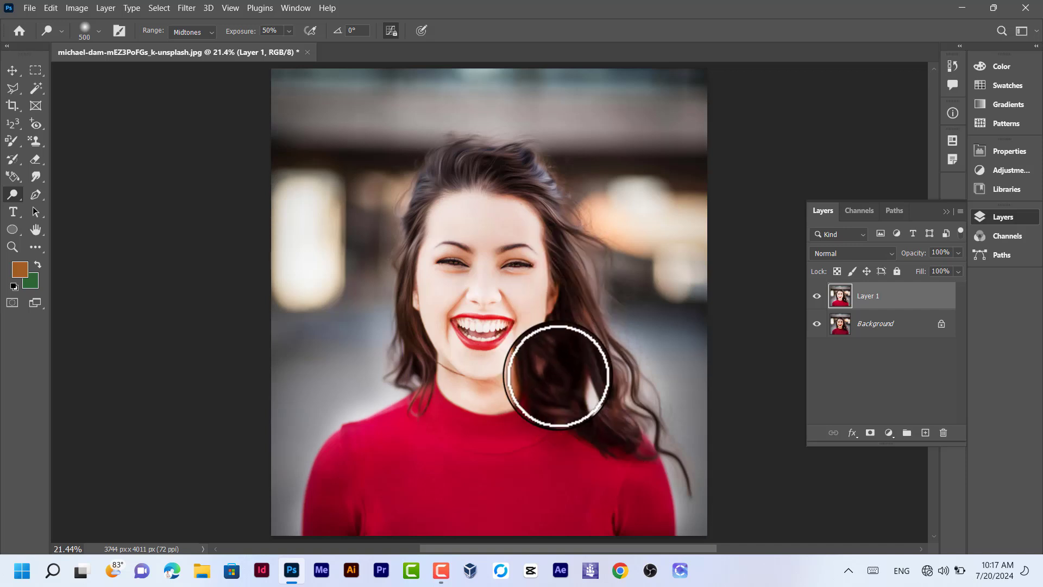
Step: Compare the dodged layer with the original by toggling its visibility, and check the available tonal ranges
left_click(816, 298)
left_click(817, 299)
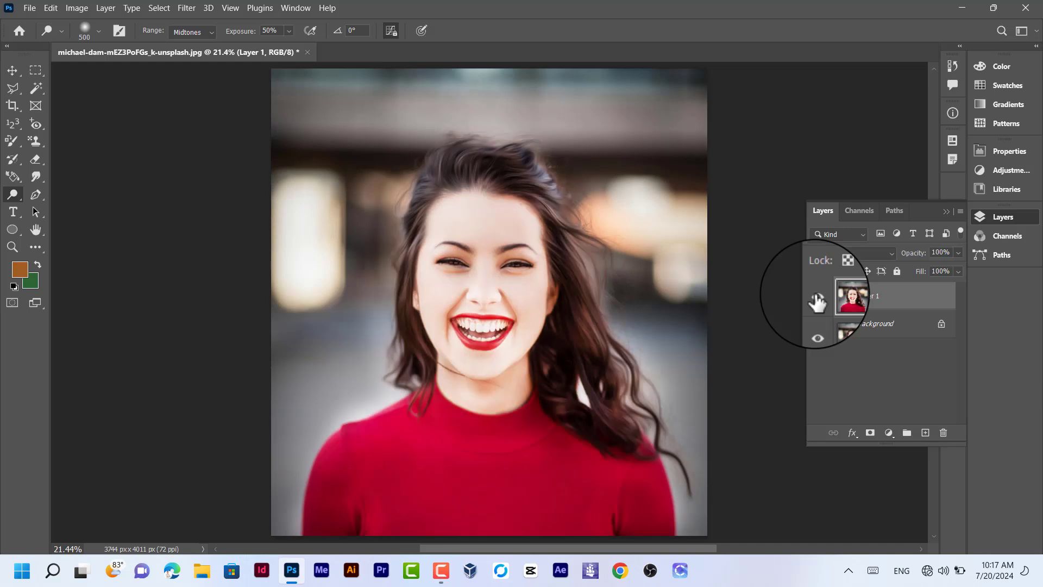
left_click(211, 34)
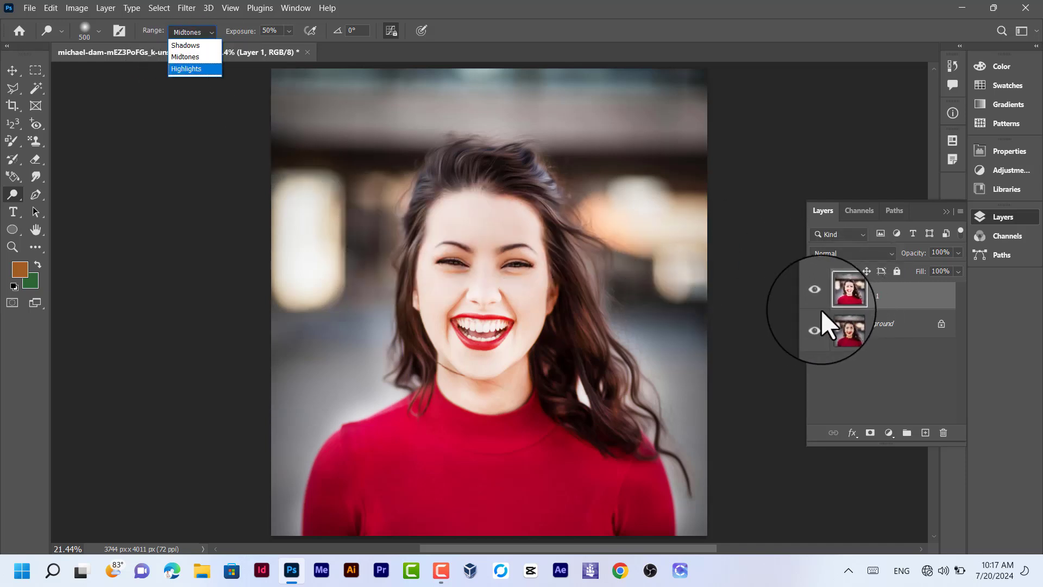
left_click(817, 295)
left_click(817, 296)
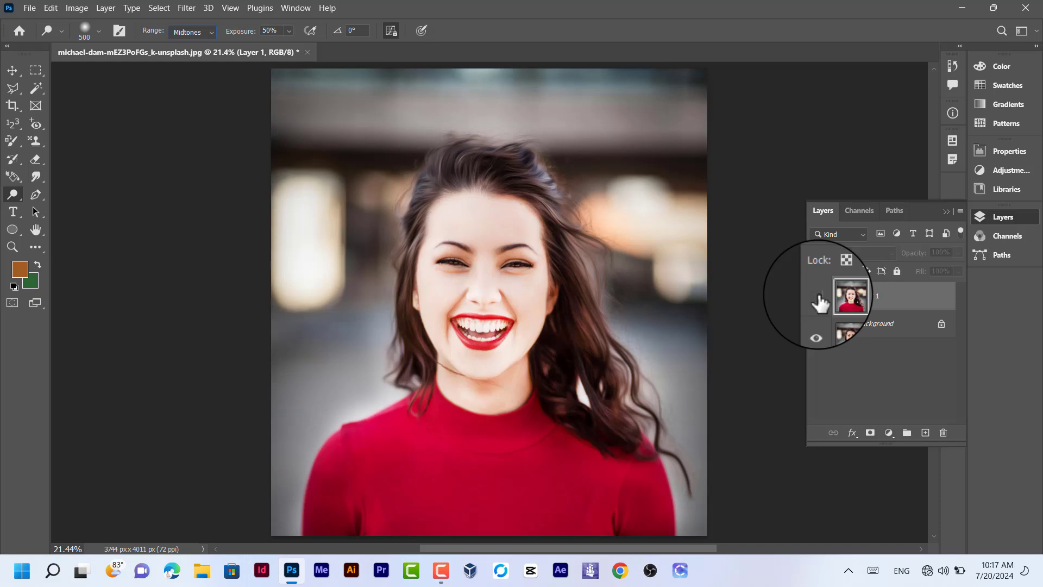
left_click(817, 296)
Step: Delete the dodged Layer 1, leaving only the Background
right_click(872, 301)
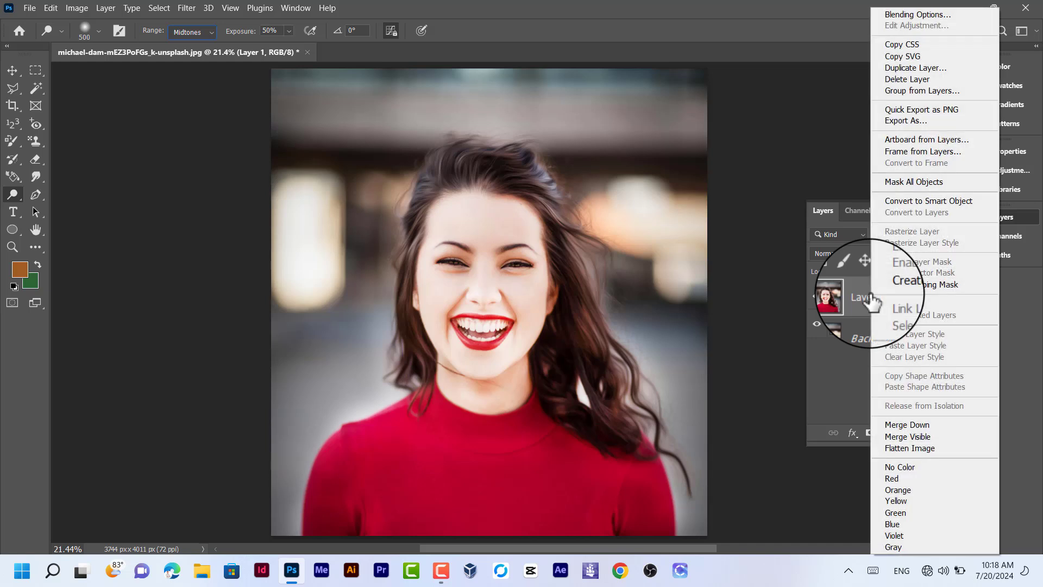
left_click(796, 347)
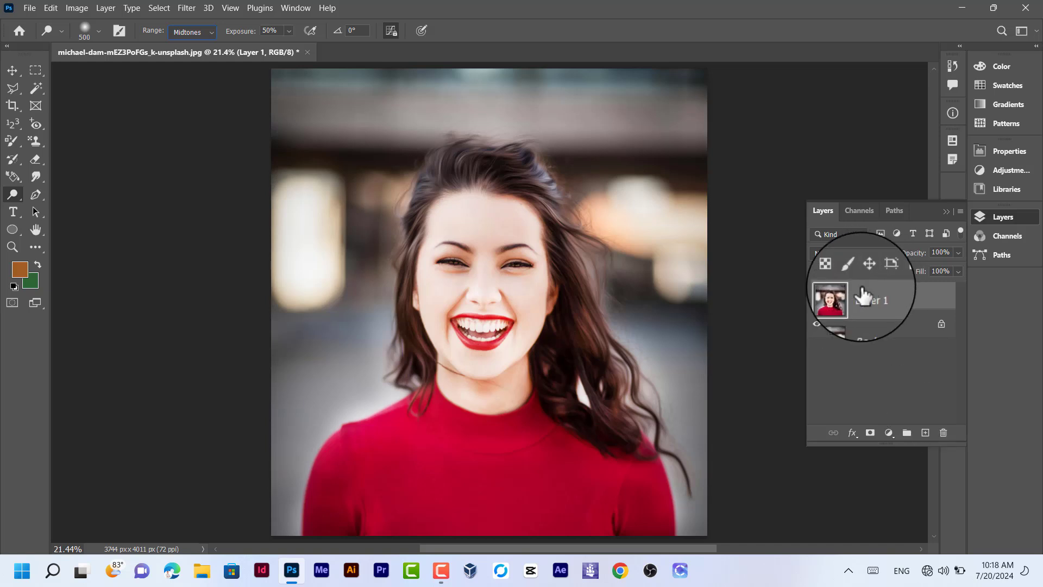
left_click_drag(863, 296, 943, 432)
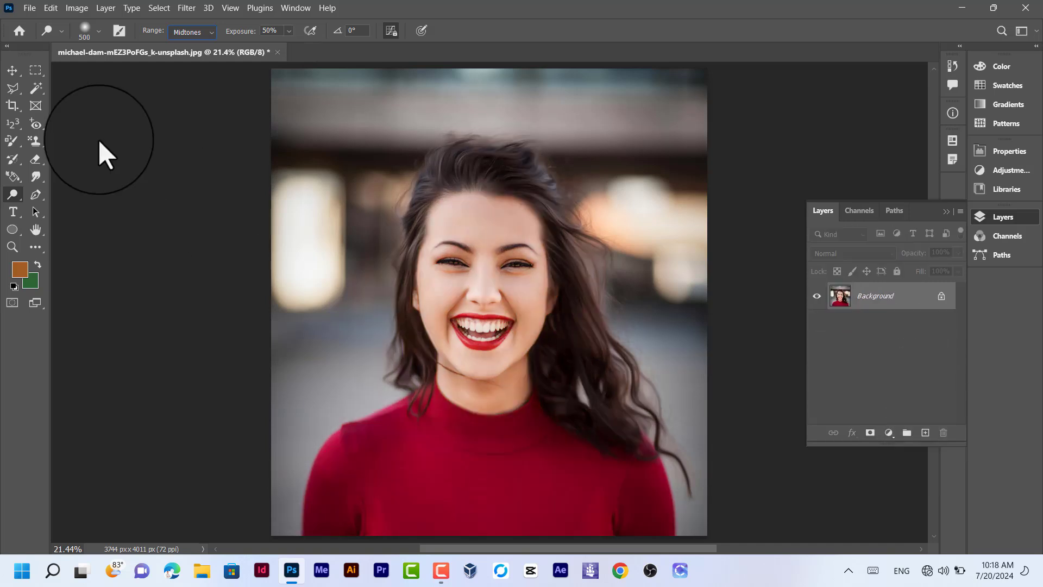
Step: Set the Dodge tool's range to Highlights, and duplicate the Background layer
key("alt+shift+h")
left_click(11, 70)
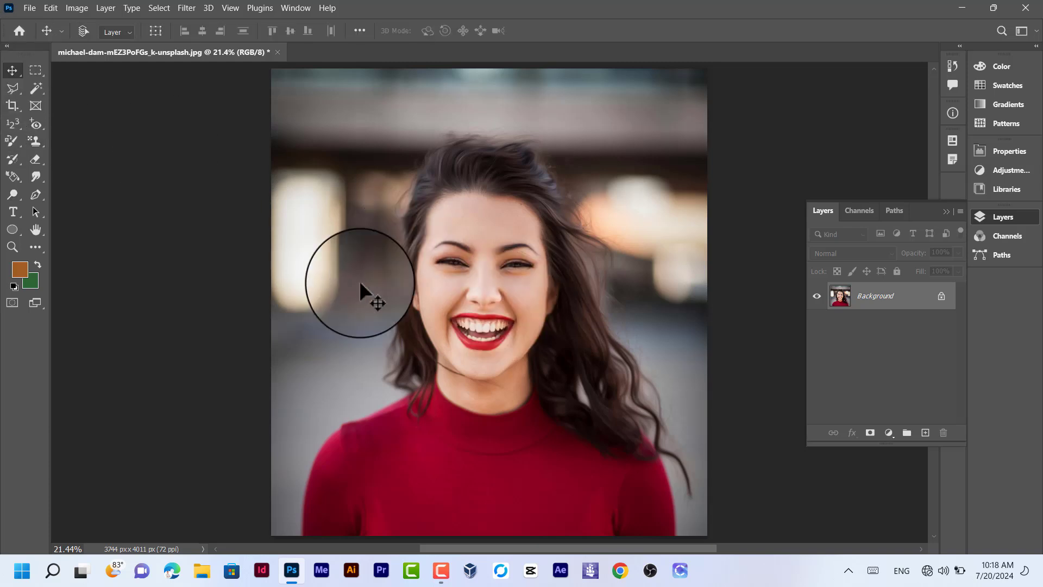
key("ctrl+j")
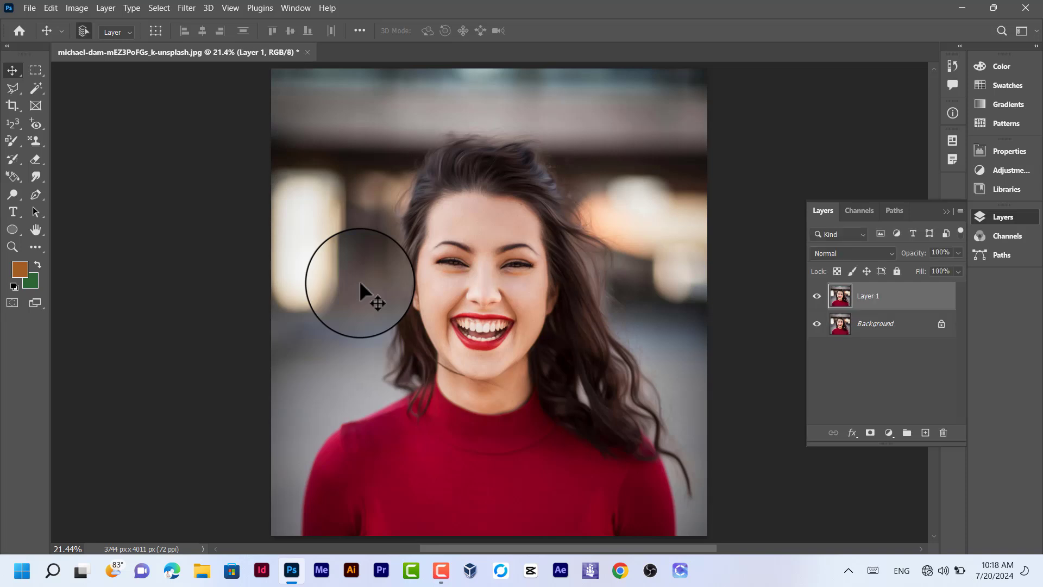
left_click(816, 295)
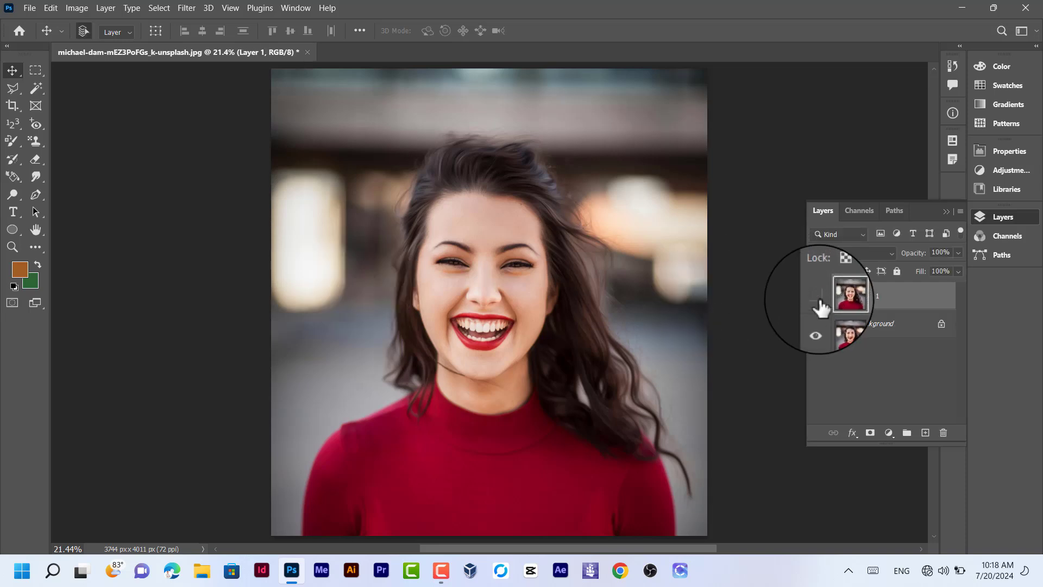
left_click(817, 297)
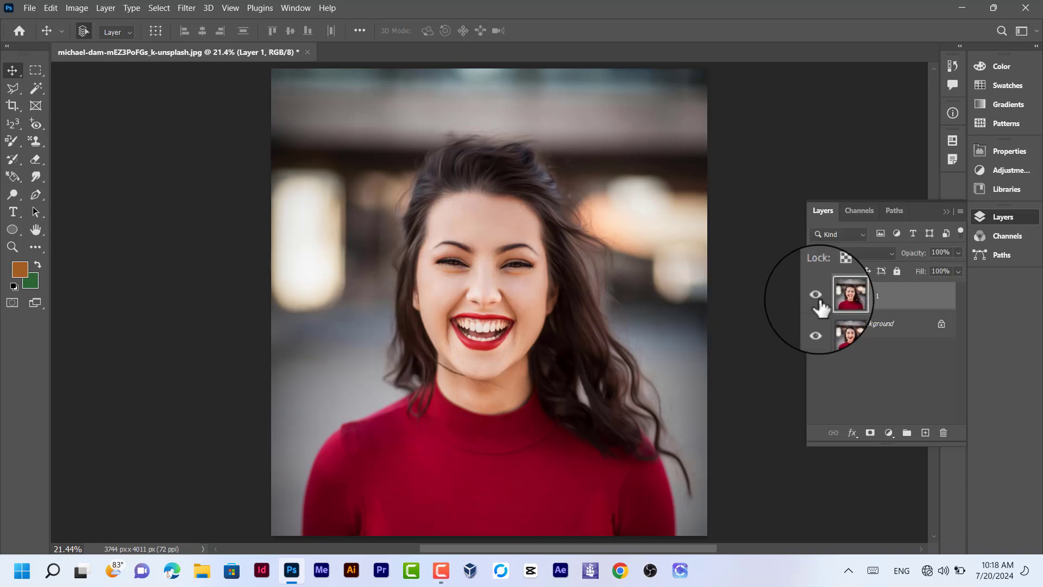
Step: Darken the face and sweater with the Burn tool in Midtones at 50% exposure, and the face again at 100%
left_click(8, 193)
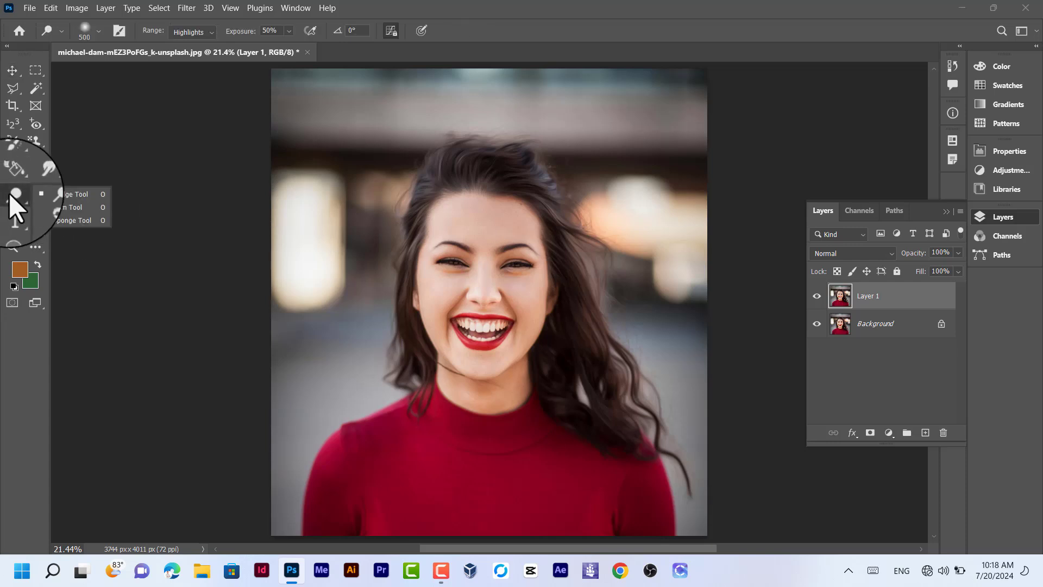
left_click(55, 207)
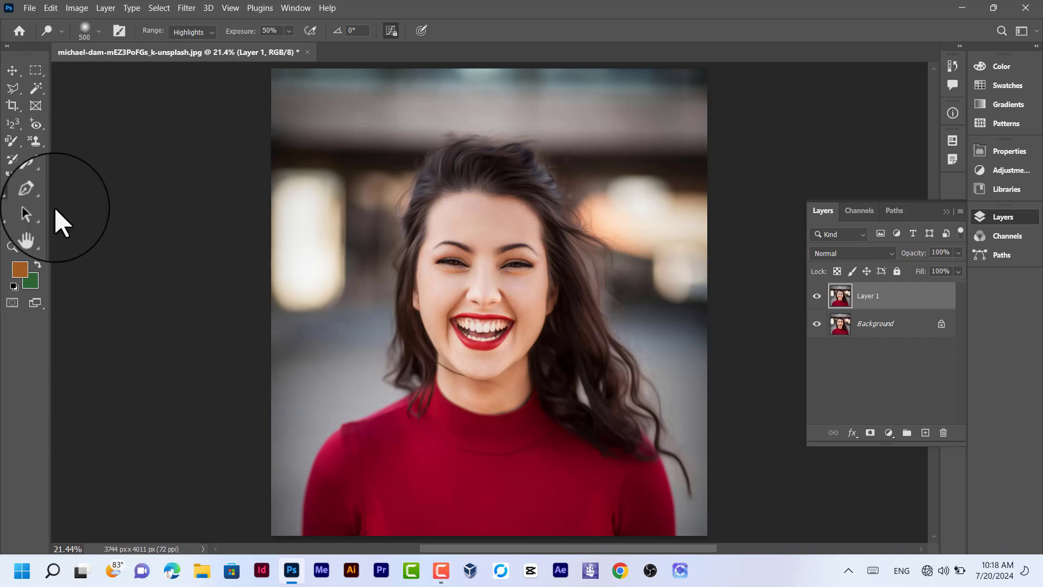
mouse_move(475, 203)
left_mouse_down()
mouse_move(447, 229)
mouse_move(531, 224)
mouse_move(445, 215)
mouse_move(513, 194)
mouse_move(429, 239)
mouse_move(444, 356)
mouse_move(495, 234)
mouse_move(534, 297)
mouse_move(524, 283)
mouse_move(518, 346)
mouse_move(520, 313)
mouse_move(475, 384)
mouse_move(496, 354)
mouse_move(451, 349)
mouse_move(480, 383)
left_mouse_up()
mouse_move(545, 427)
left_mouse_down()
mouse_move(448, 454)
mouse_move(422, 450)
mouse_move(413, 431)
mouse_move(316, 484)
mouse_move(531, 479)
mouse_move(622, 515)
mouse_move(647, 503)
mouse_move(527, 499)
left_mouse_up()
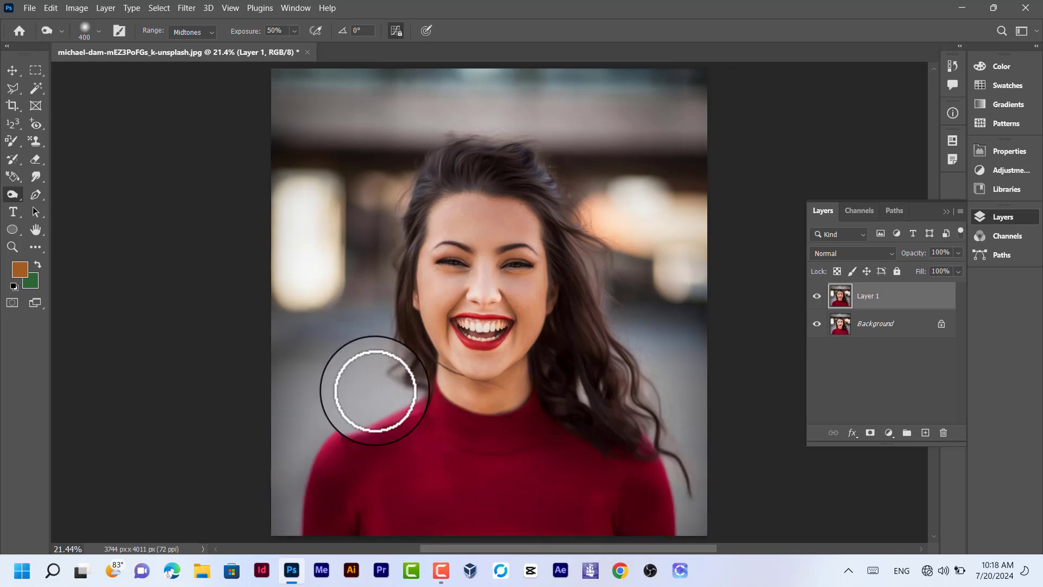
left_click(294, 31)
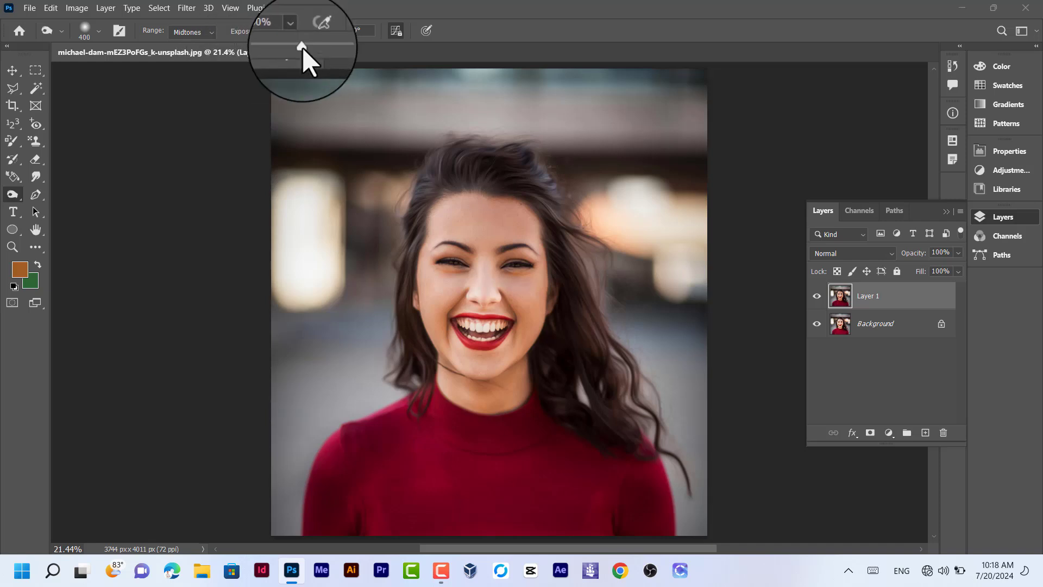
mouse_move(303, 48)
left_mouse_down()
mouse_move(286, 47)
mouse_move(347, 51)
left_mouse_up()
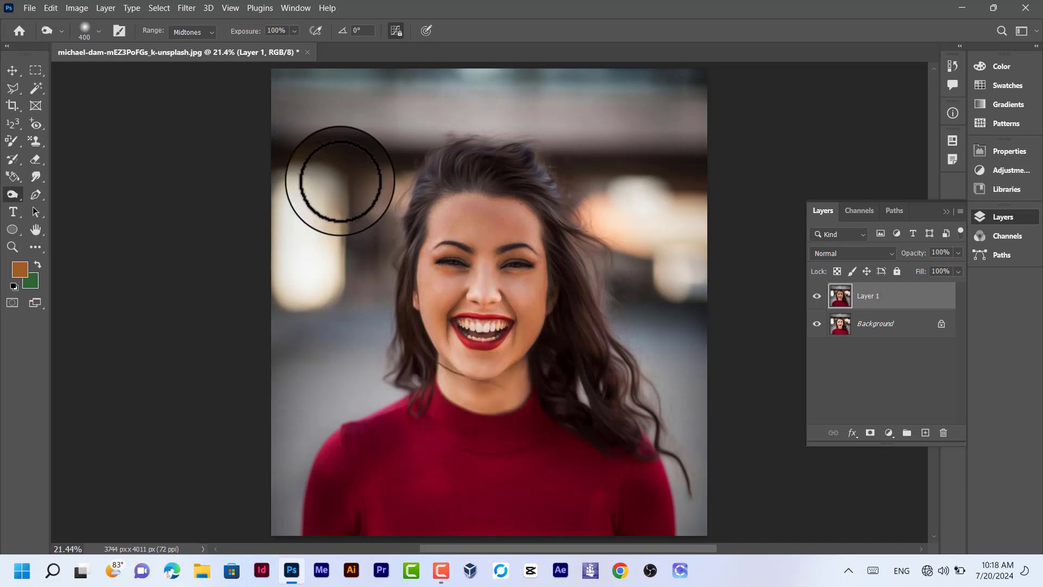
Step: Set the Burn tool's exposure to 43% and darken the sweater, face and hair on Layer 1
left_click(295, 31)
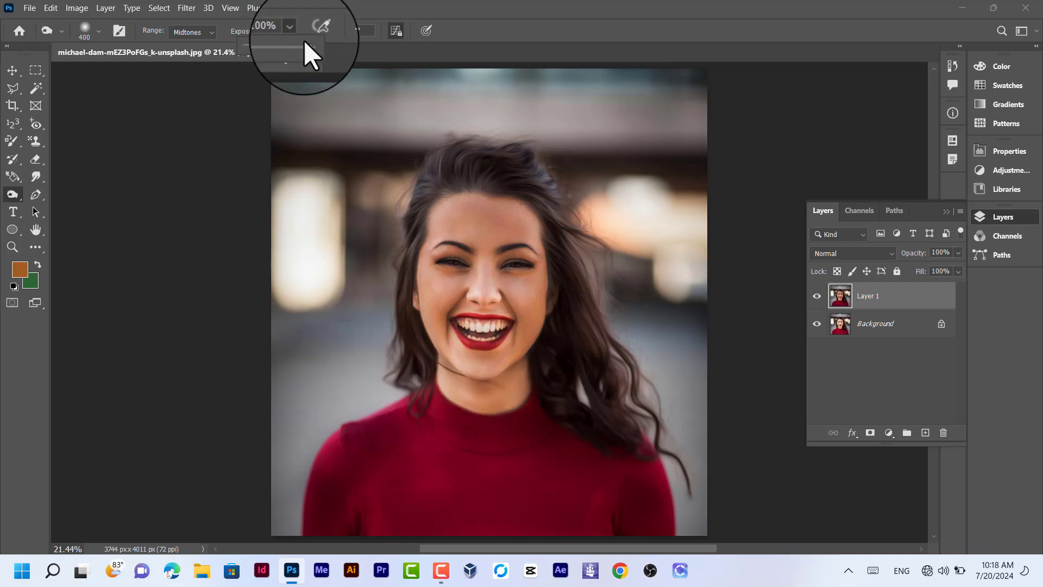
left_click_drag(310, 47, 274, 48)
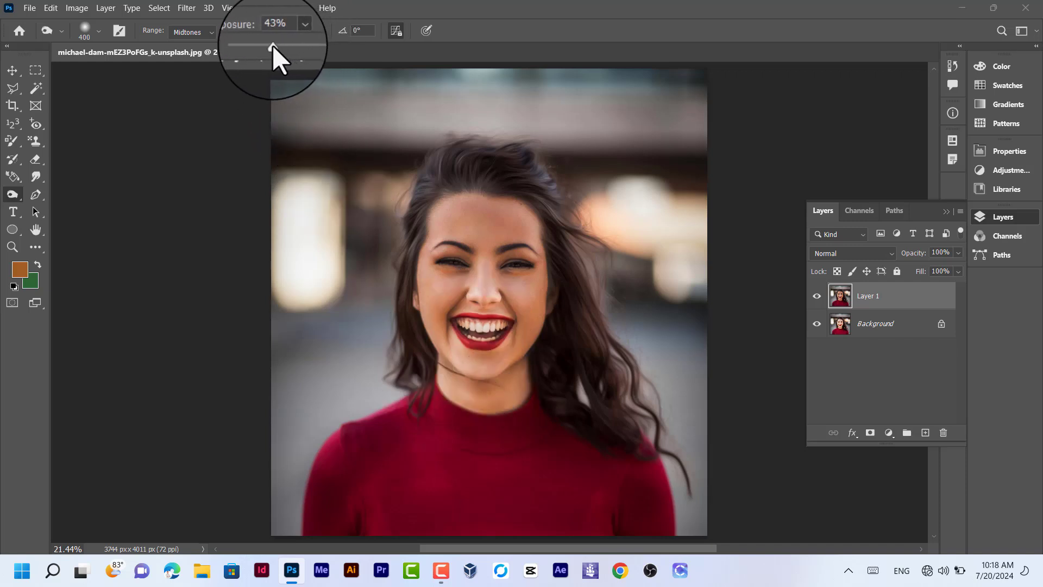
mouse_move(430, 459)
left_mouse_down()
mouse_move(458, 463)
mouse_move(443, 402)
mouse_move(318, 518)
mouse_move(417, 519)
mouse_move(377, 508)
mouse_move(490, 471)
mouse_move(382, 467)
mouse_move(694, 507)
mouse_move(564, 491)
mouse_move(590, 518)
mouse_move(489, 494)
left_mouse_up()
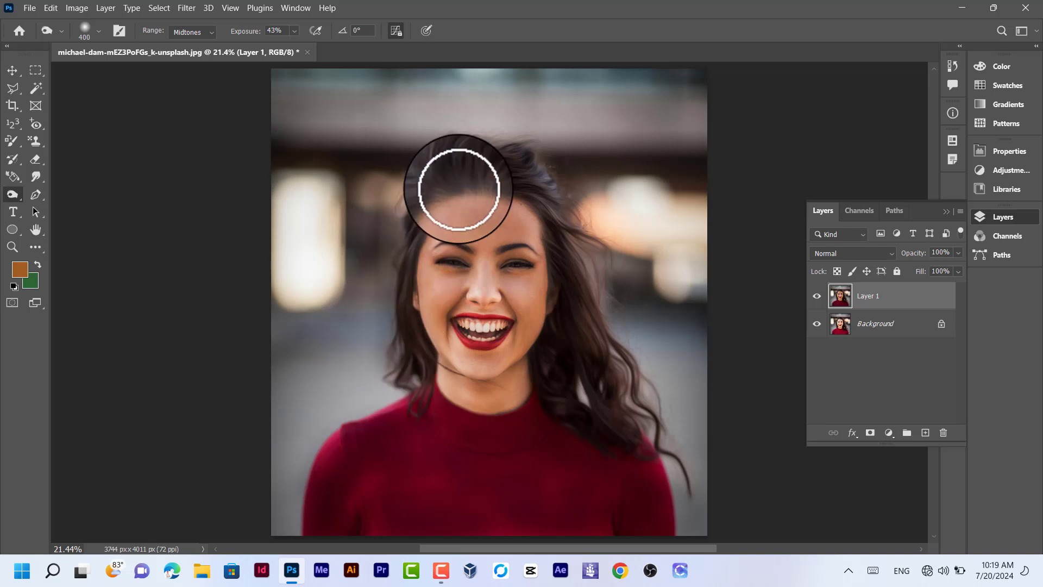
mouse_move(459, 188)
left_mouse_down()
mouse_move(562, 204)
mouse_move(590, 356)
mouse_move(582, 377)
mouse_move(633, 421)
mouse_move(572, 350)
mouse_move(610, 389)
mouse_move(587, 389)
left_mouse_up()
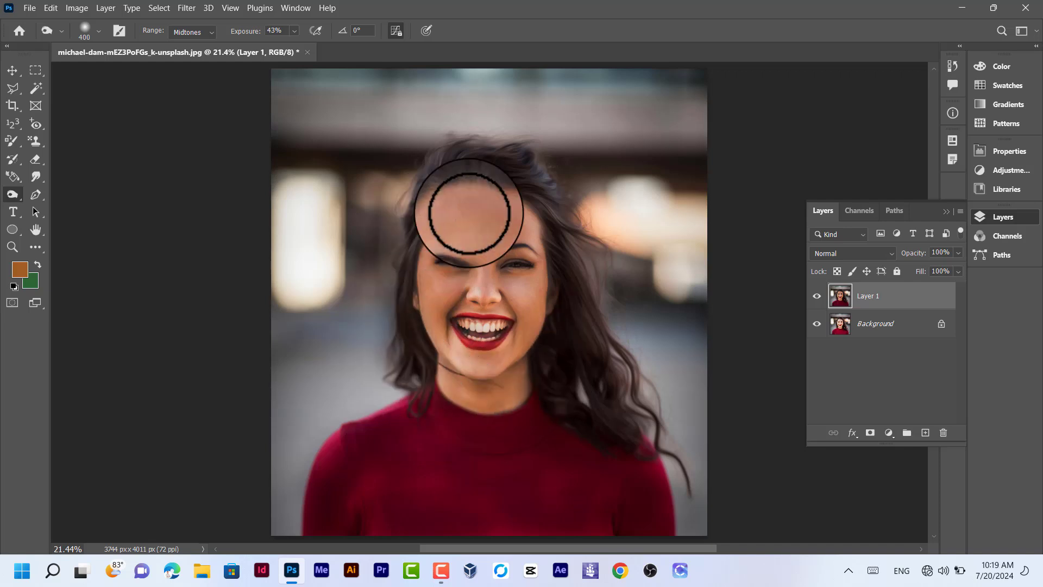
Step: Compare the burned layer with the original photo by toggling Layer 1's visibility
left_click(817, 303)
left_click(818, 303)
left_click(817, 303)
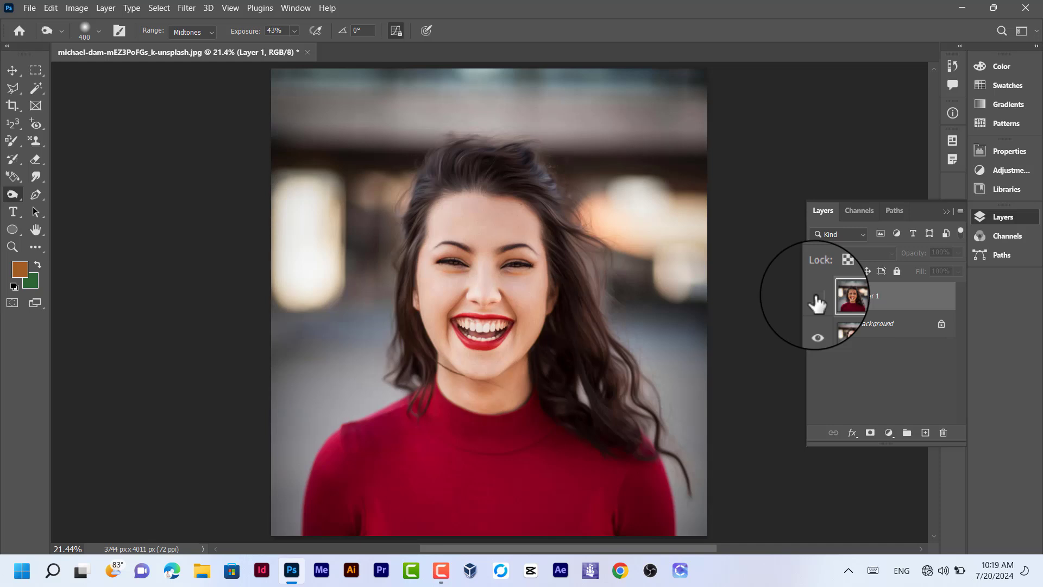
left_click(817, 303)
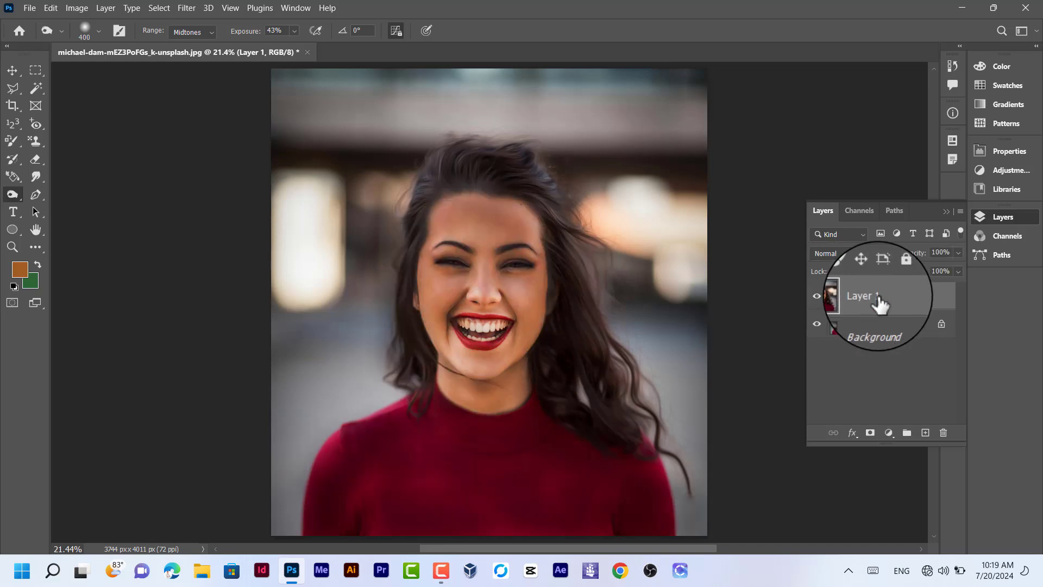
Step: Replace the burned layer with a fresh duplicate of the Background layer
key("Delete")
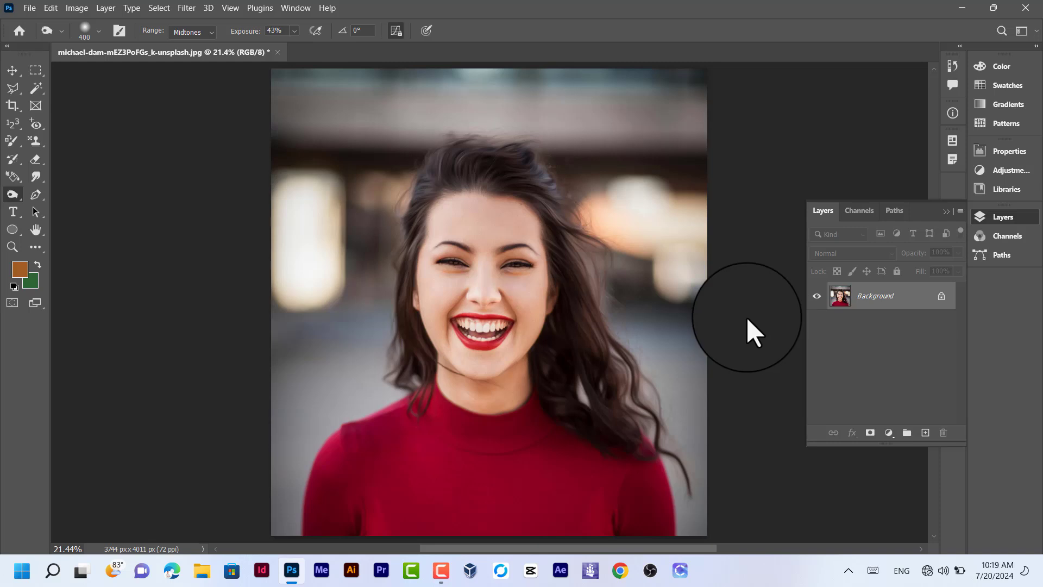
key("ctrl+j")
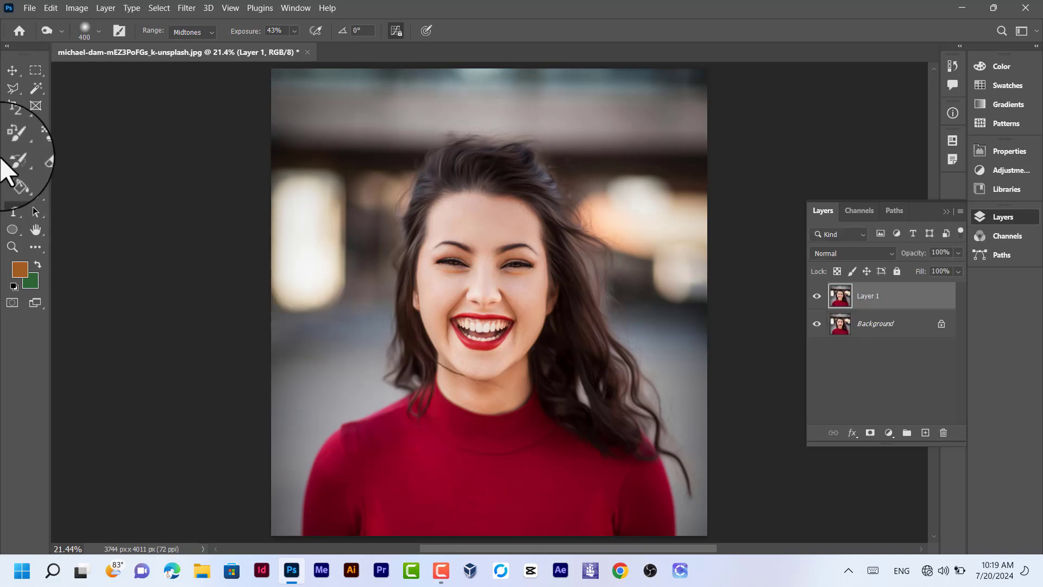
Step: Desaturate the face, neck, hair and parts of the sweater with the Sponge tool in Desaturate mode at 50% flow
left_click(15, 193)
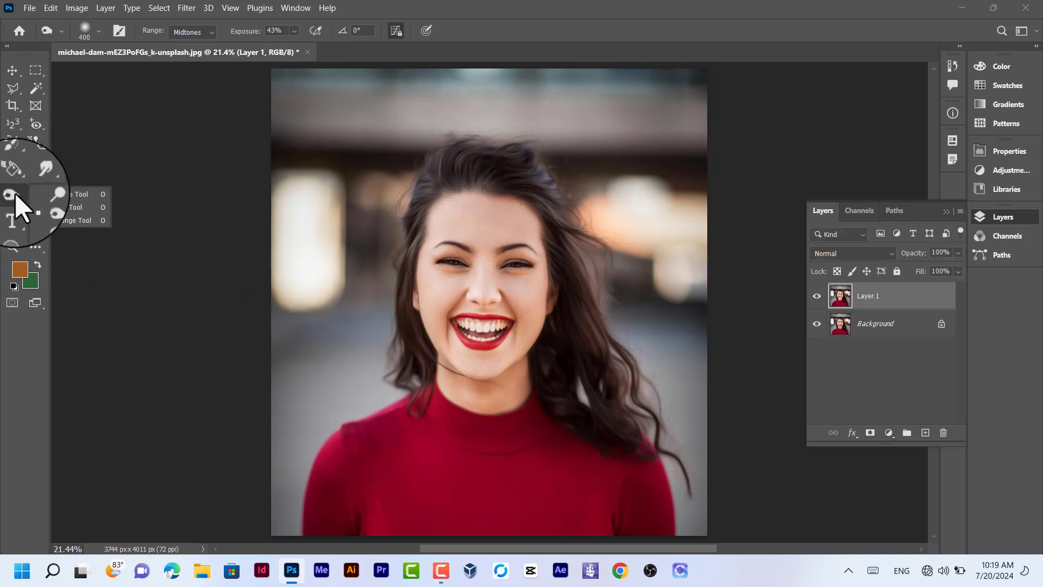
left_click(72, 219)
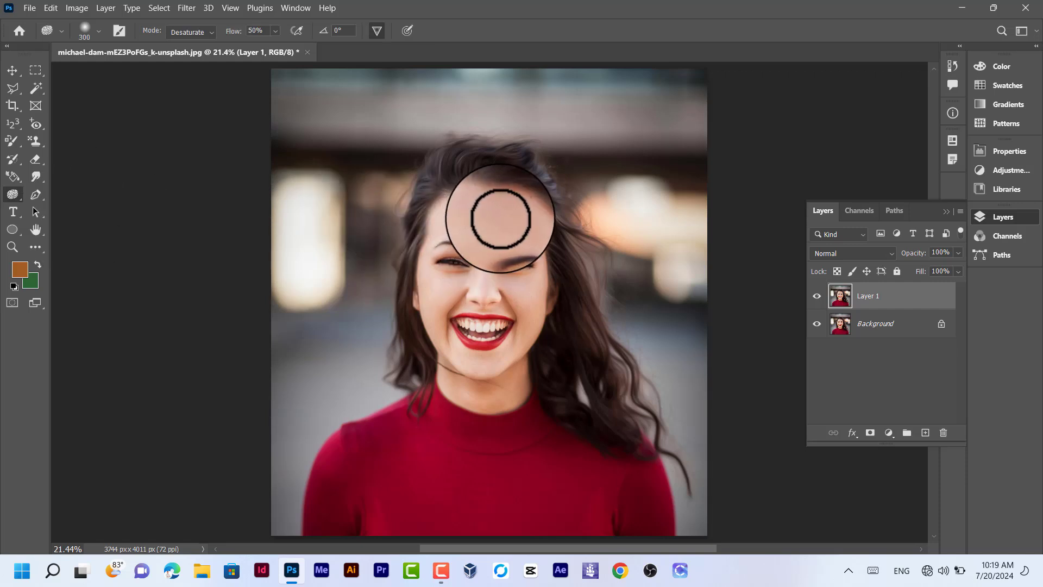
mouse_move(499, 219)
left_mouse_down()
mouse_move(476, 209)
mouse_move(440, 219)
mouse_move(510, 211)
mouse_move(450, 212)
mouse_move(533, 221)
mouse_move(477, 213)
mouse_move(417, 237)
mouse_move(471, 200)
mouse_move(458, 200)
mouse_move(417, 308)
mouse_move(431, 247)
mouse_move(447, 321)
mouse_move(460, 232)
mouse_move(533, 262)
mouse_move(434, 250)
mouse_move(543, 253)
mouse_move(533, 298)
mouse_move(531, 271)
mouse_move(502, 300)
mouse_move(510, 294)
mouse_move(518, 351)
mouse_move(530, 329)
mouse_move(513, 354)
mouse_move(518, 347)
mouse_move(445, 373)
mouse_move(503, 339)
mouse_move(488, 306)
mouse_move(451, 318)
mouse_move(475, 256)
mouse_move(483, 300)
mouse_move(540, 269)
mouse_move(447, 262)
mouse_move(471, 257)
mouse_move(480, 229)
mouse_move(534, 207)
mouse_move(510, 187)
mouse_move(533, 209)
mouse_move(485, 194)
mouse_move(417, 196)
mouse_move(544, 174)
mouse_move(470, 174)
mouse_move(515, 154)
mouse_move(467, 181)
mouse_move(518, 178)
mouse_move(449, 163)
mouse_move(540, 179)
mouse_move(572, 329)
mouse_move(473, 402)
mouse_move(422, 361)
mouse_move(494, 375)
mouse_move(427, 278)
mouse_move(435, 347)
mouse_move(424, 169)
mouse_move(566, 263)
mouse_move(594, 403)
mouse_move(516, 252)
mouse_move(552, 226)
mouse_move(463, 231)
mouse_move(449, 261)
mouse_move(496, 325)
mouse_move(496, 302)
mouse_move(408, 417)
left_mouse_up()
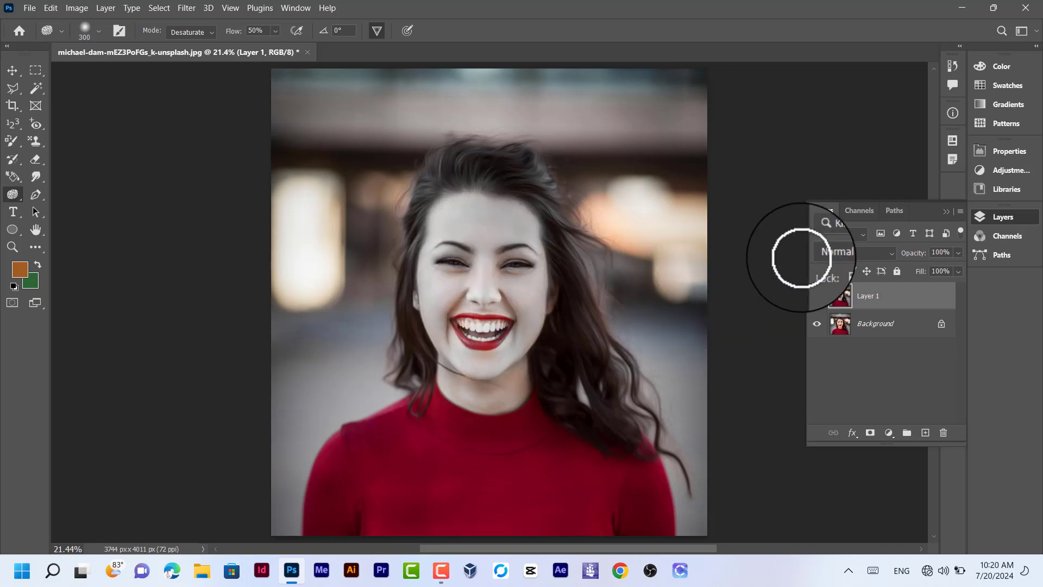
Step: Compare the desaturated layer with the original photo by repeatedly toggling Layer 1's visibility
left_click(818, 297)
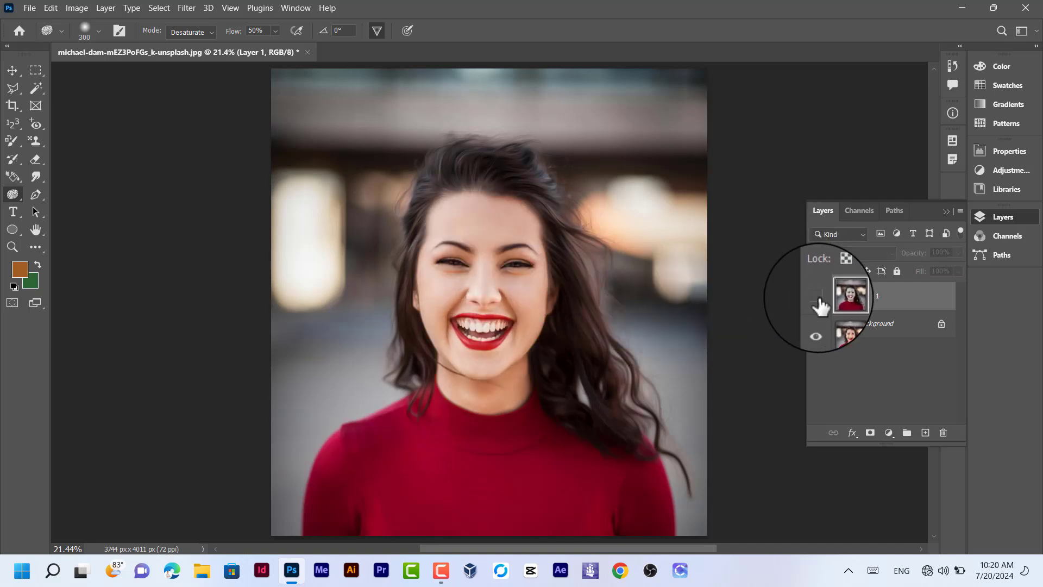
left_click(817, 296)
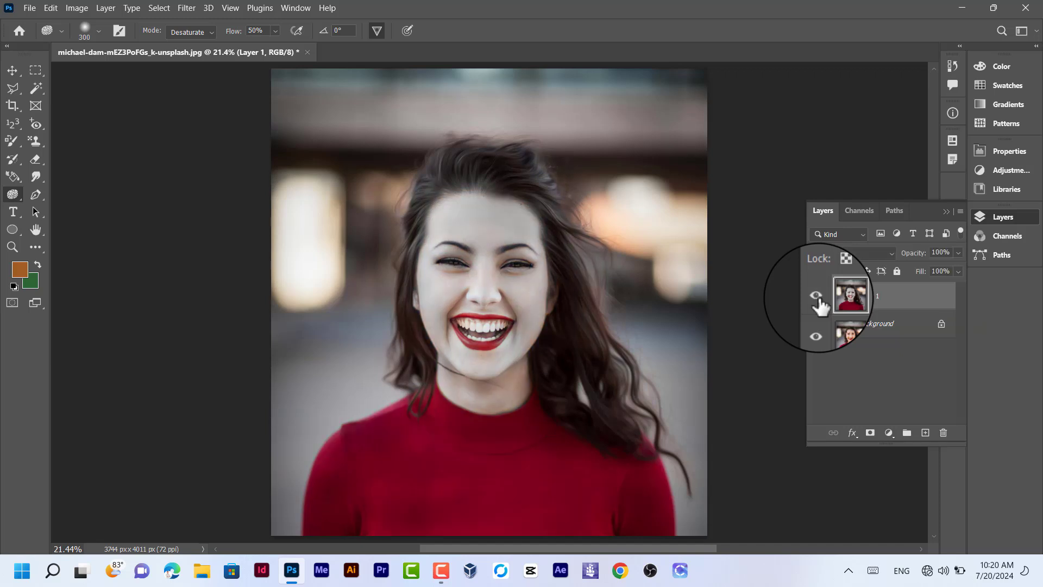
left_click(816, 297)
left_click(816, 296)
left_click(817, 297)
left_click(816, 297)
left_click(816, 297)
left_click(817, 297)
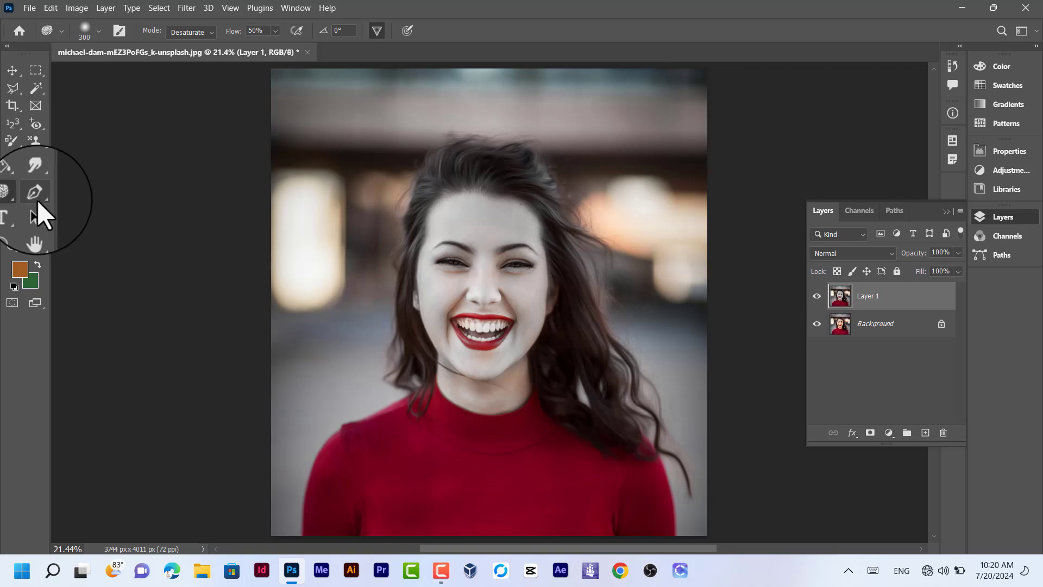
Step: Activate the Pen tool in Path mode
left_click(36, 197)
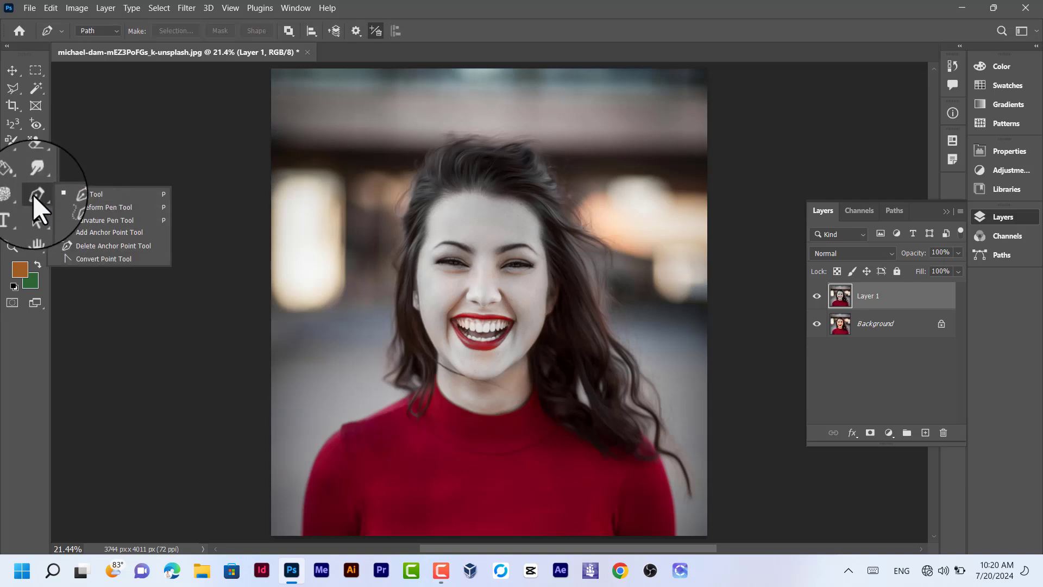
left_click(34, 194)
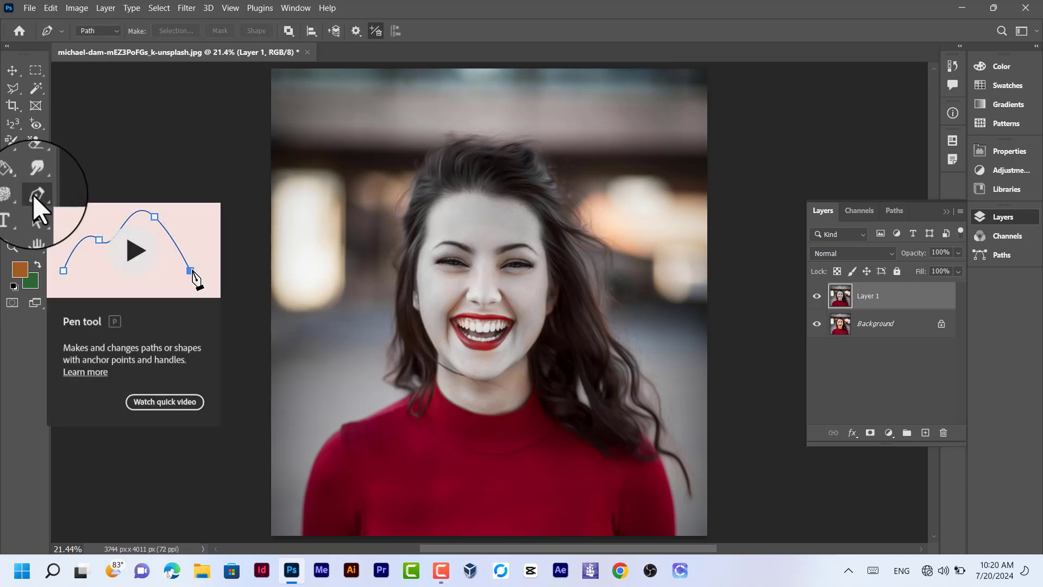